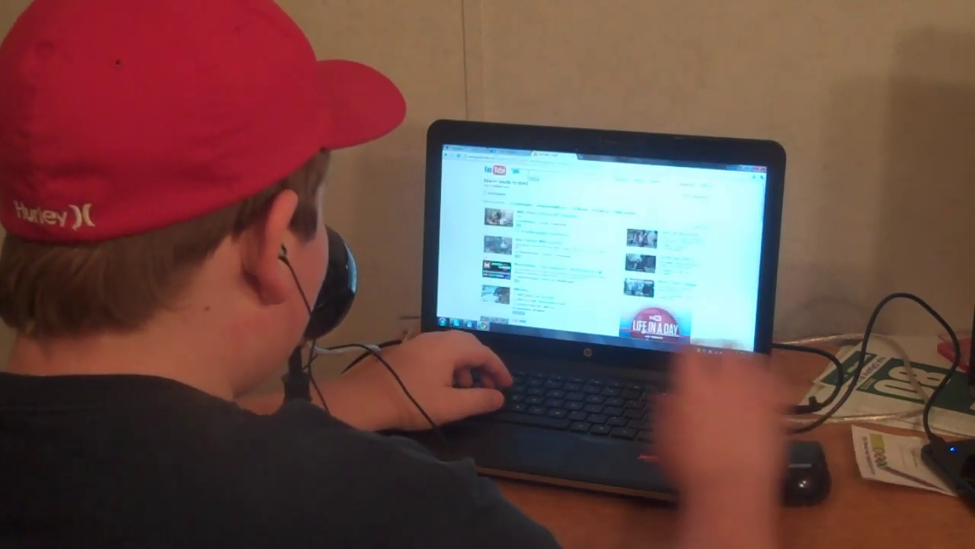
Step: Search YouTube for 'skype', scroll through the video results, then return to the top
type("skype")
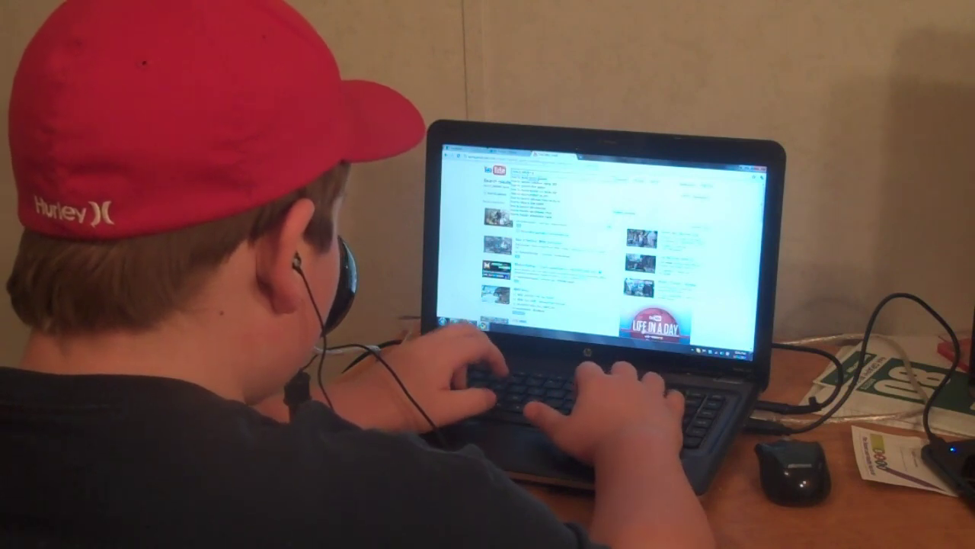
key("Return")
key("Return")
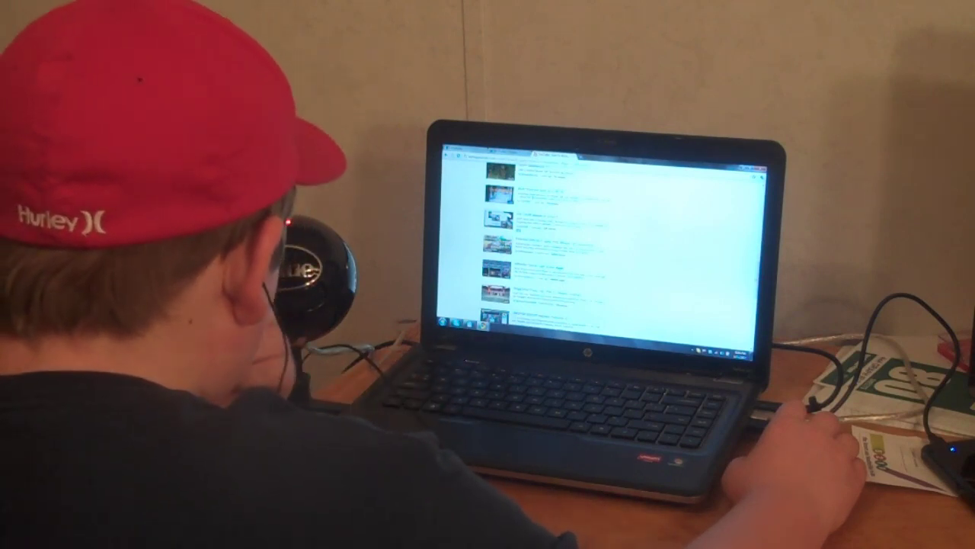
scroll(533, 243, "down", 3)
scroll(594, 244, "down", 3)
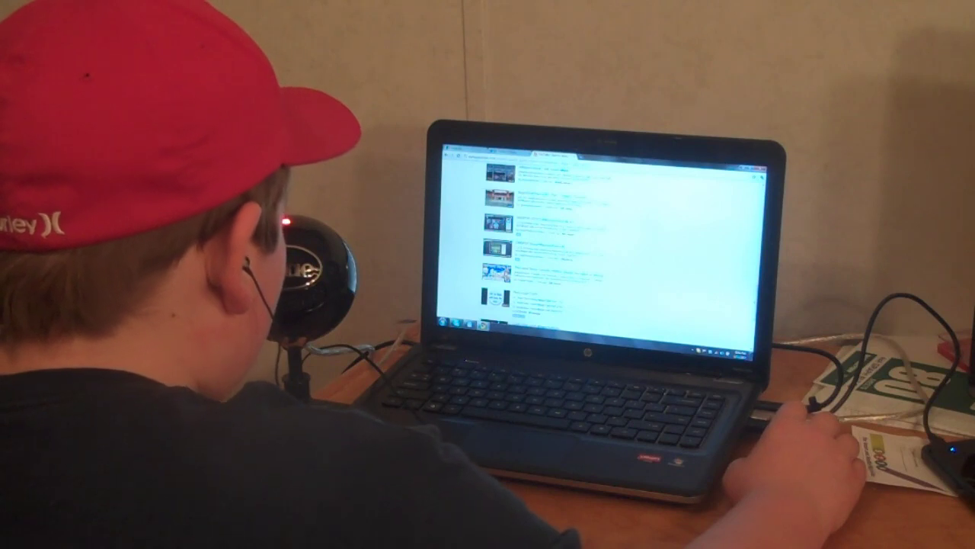
scroll(594, 244, "down", 5)
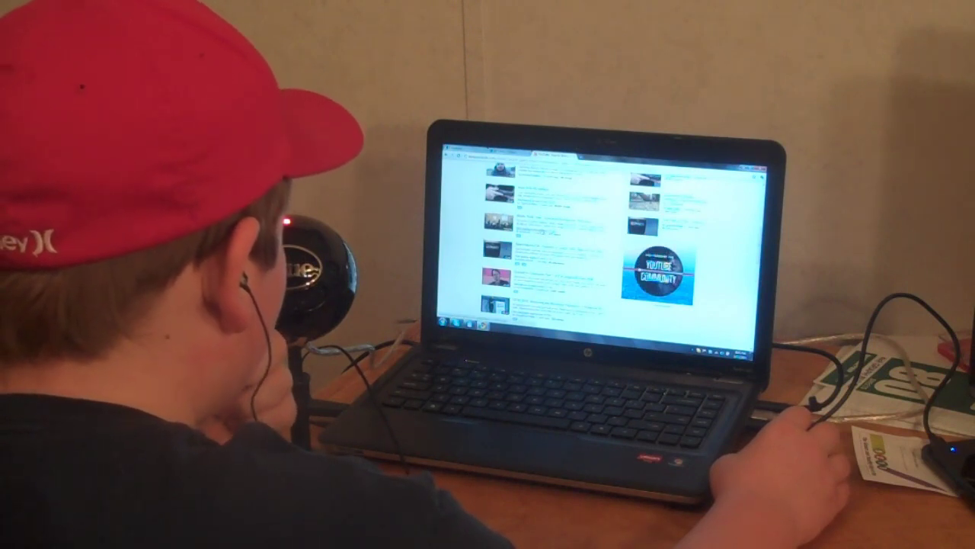
key("alt+Left")
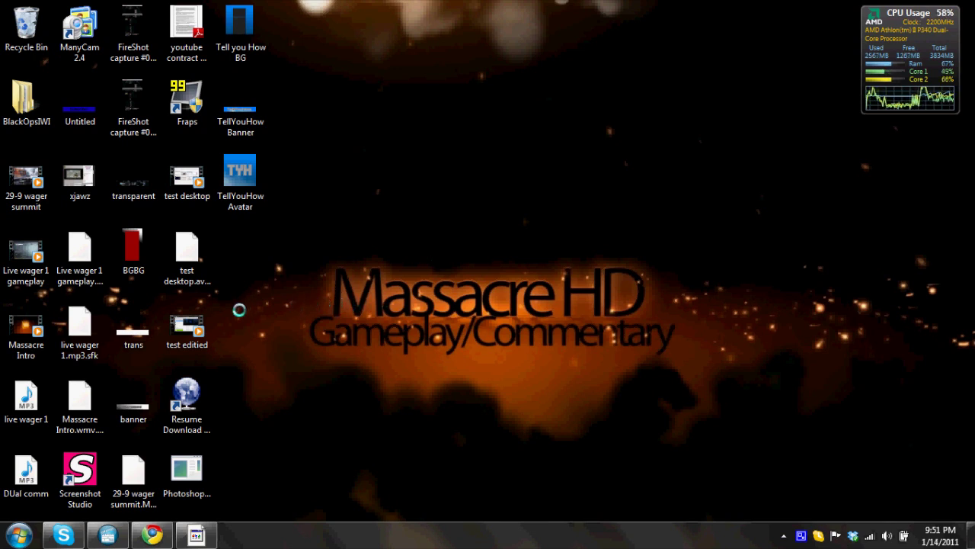
left_click(19, 533)
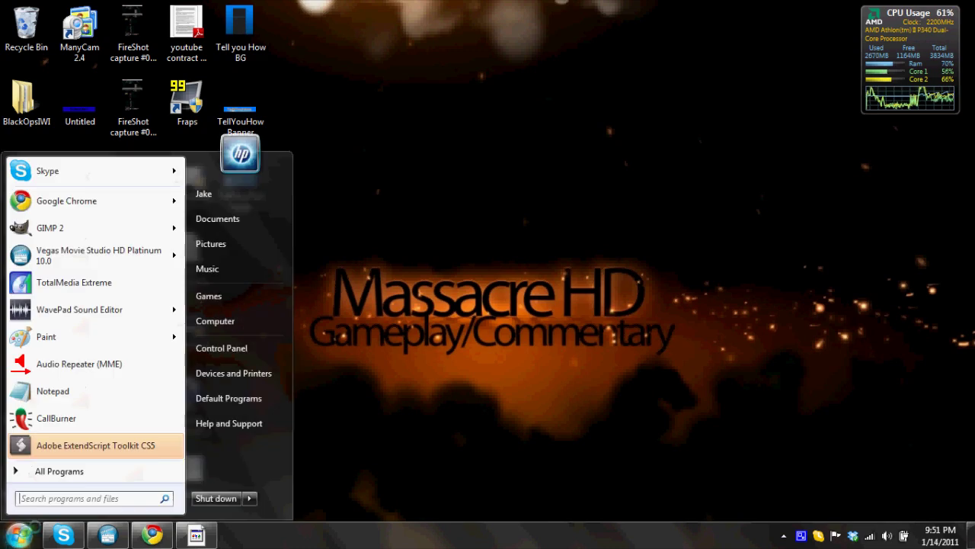
left_click(67, 473)
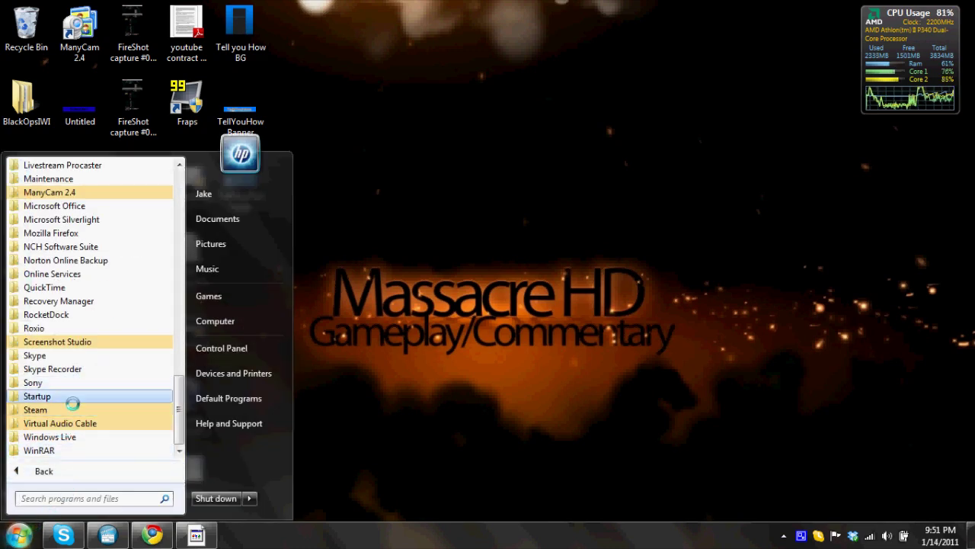
left_click(67, 424)
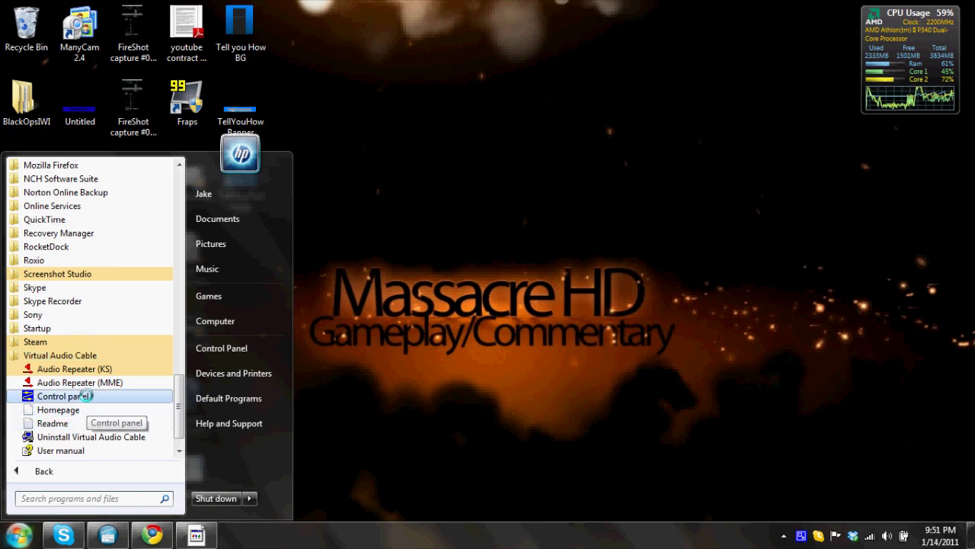
left_click(85, 396)
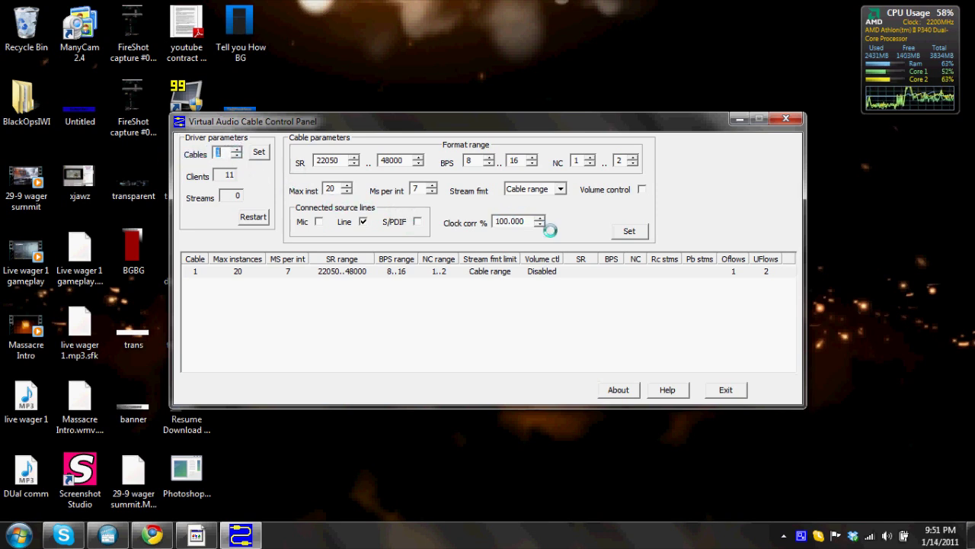
left_click(786, 118)
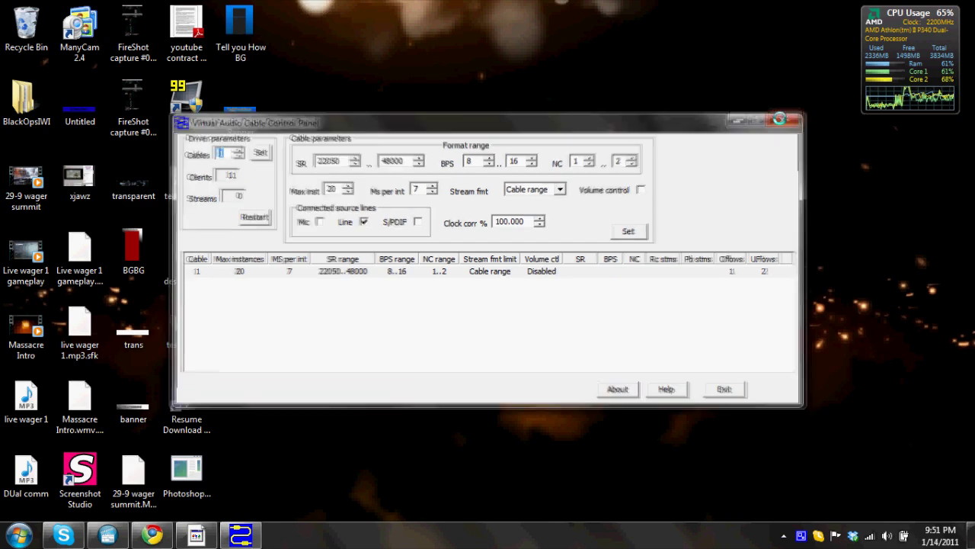
Step: Launch two Audio Repeater (MME) windows from the Virtual Audio Cable program folder
left_click(19, 535)
left_click(70, 471)
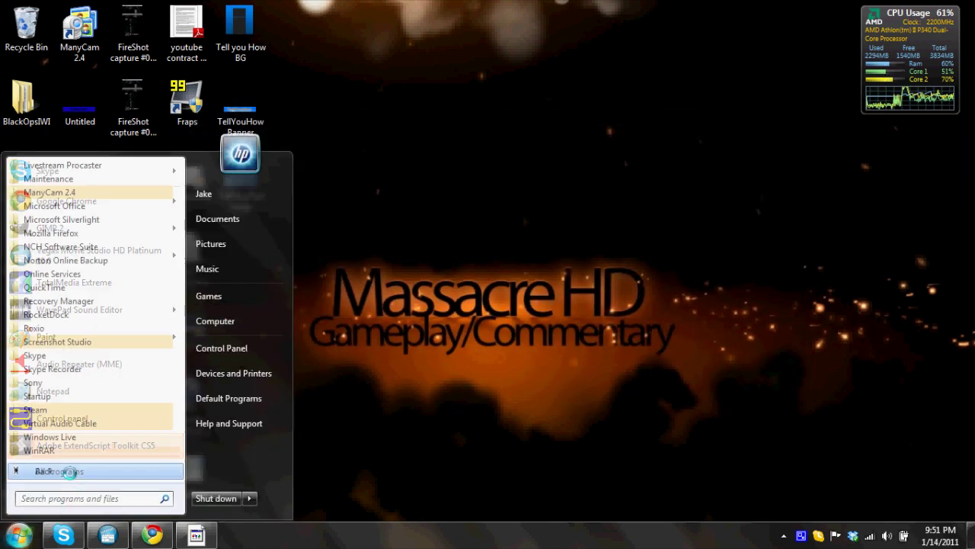
left_click(66, 423)
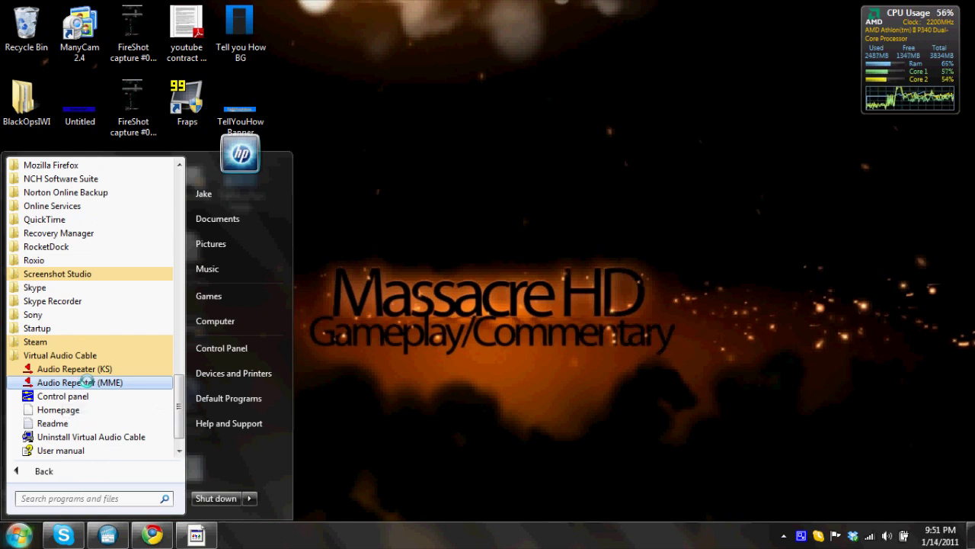
left_click(86, 382)
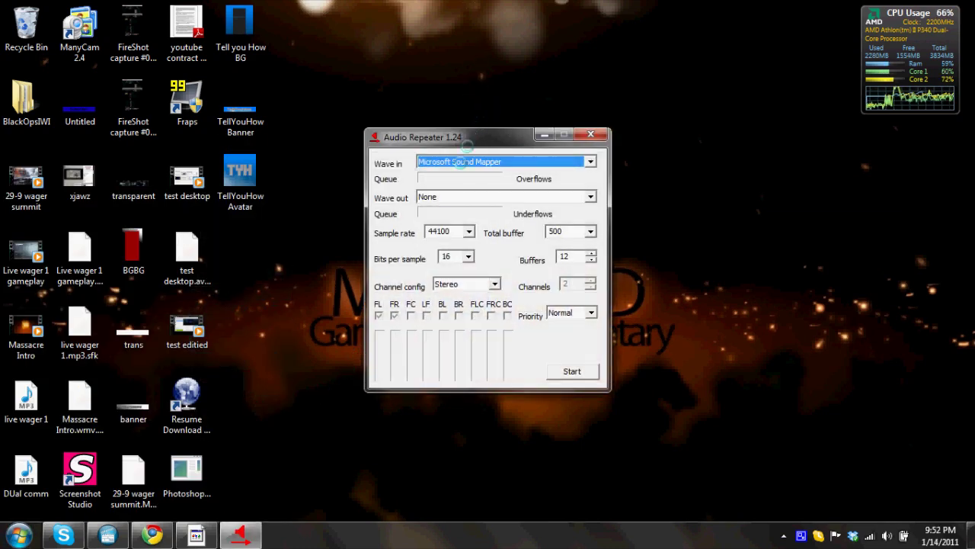
left_click(19, 535)
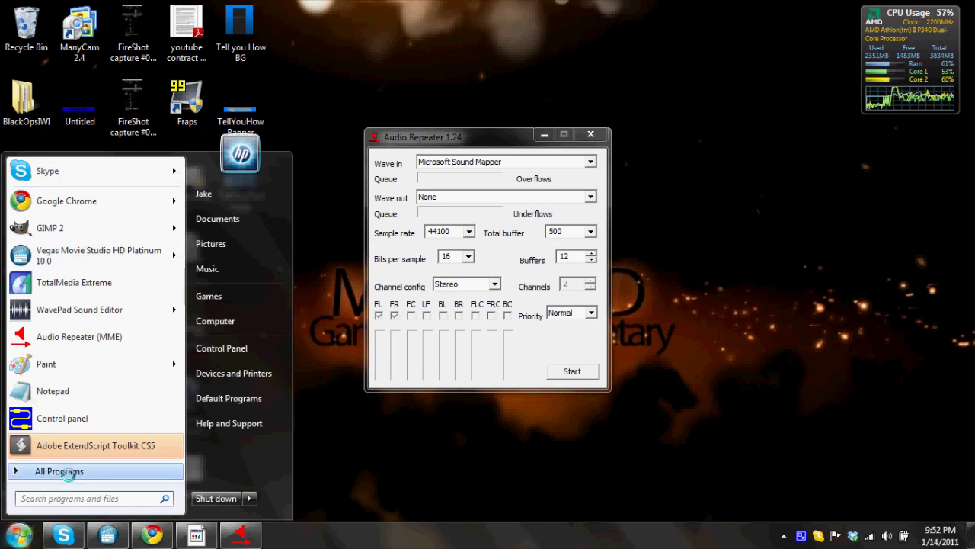
left_click(67, 472)
left_click(68, 424)
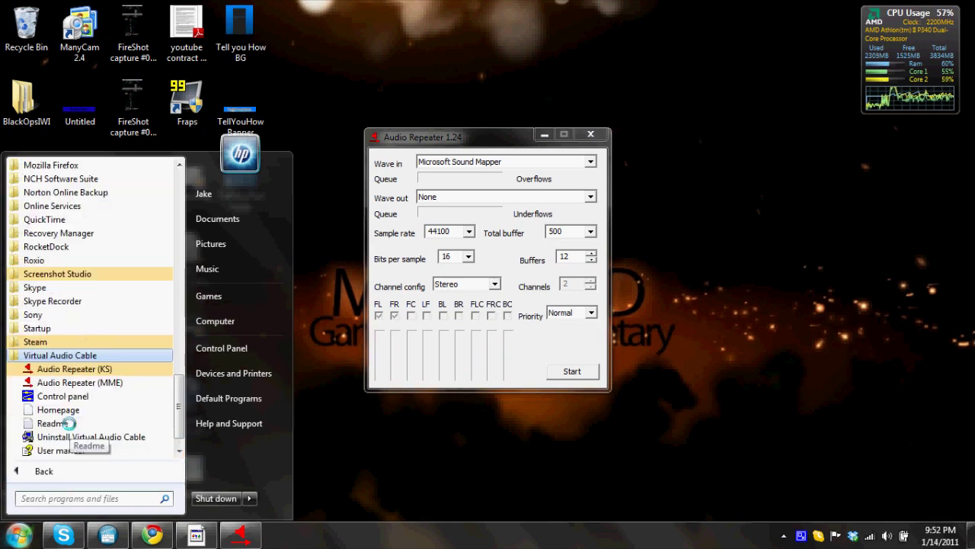
left_click(102, 388)
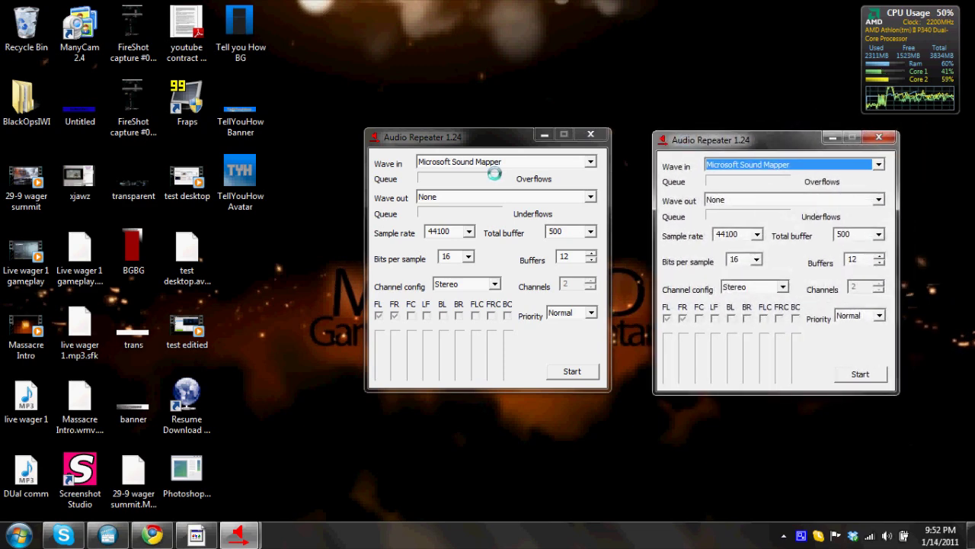
left_click(491, 163)
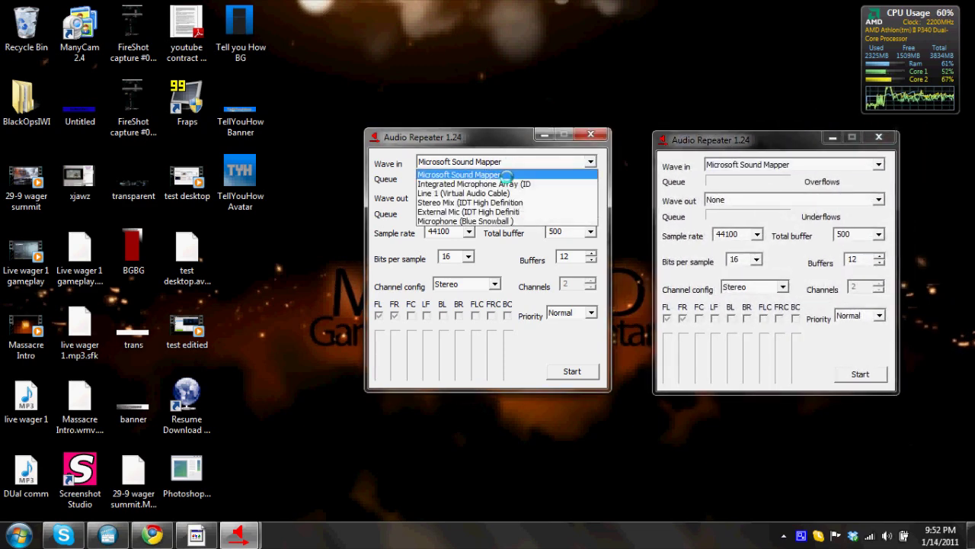
Step: In the first repeater, route Microphone (Blue Snowball) into Line 1 (Virtual Audio Cable)
left_click(494, 221)
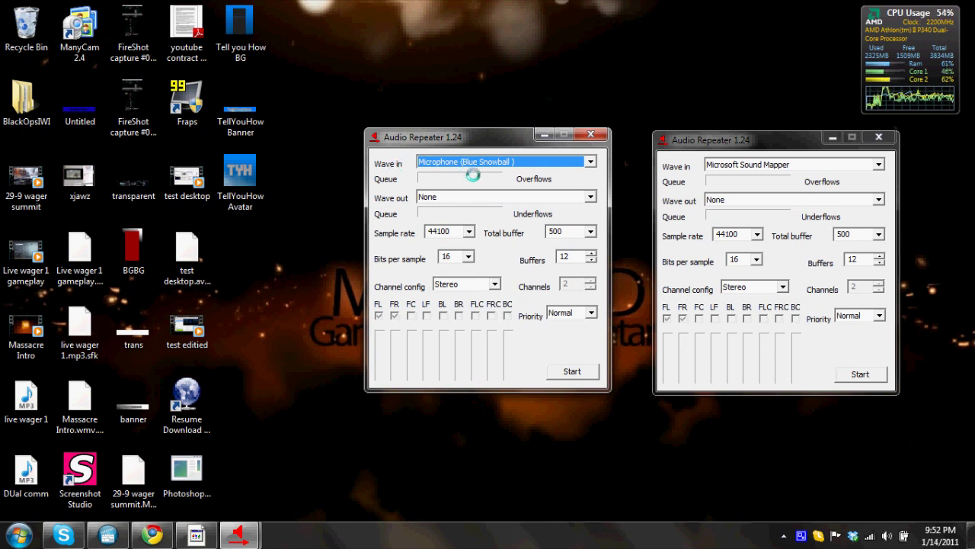
left_click(472, 198)
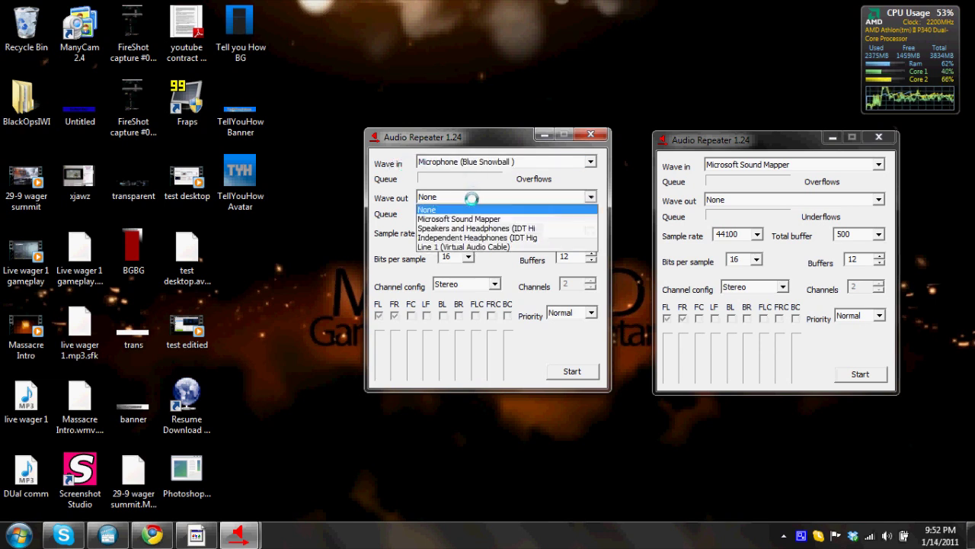
left_click(471, 246)
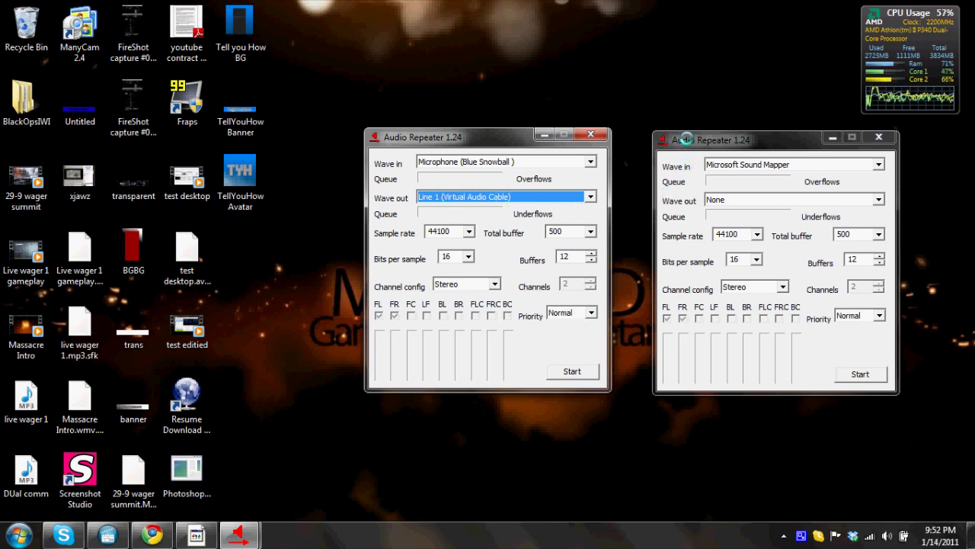
Step: Set the second repeater's Wave in to Stereo Mix
left_click(707, 154)
left_click(708, 164)
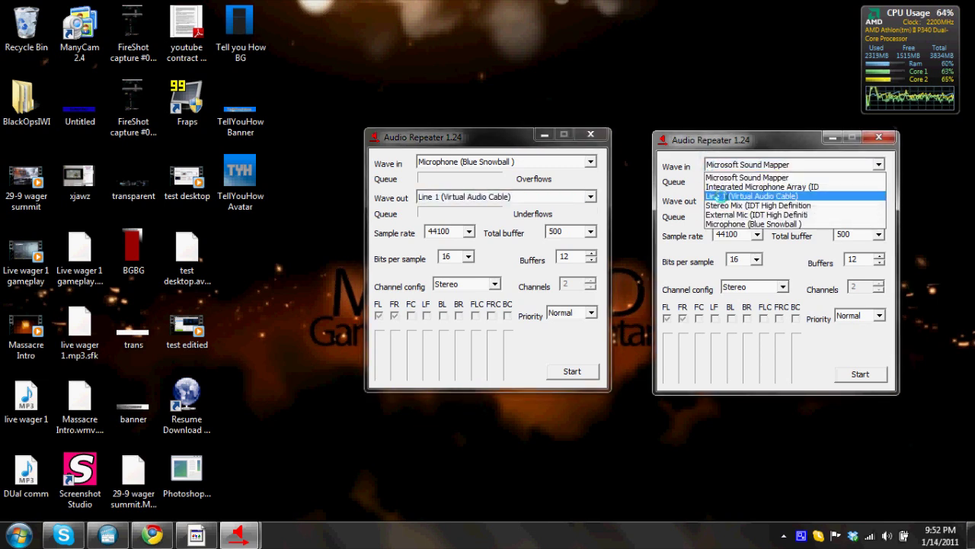
left_click(739, 204)
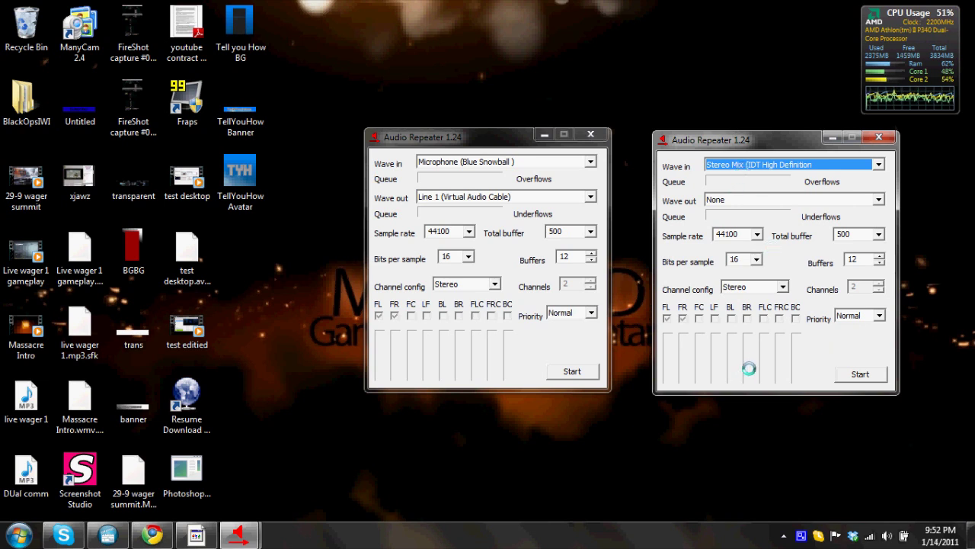
Step: Send the second repeater's output to Line 1 and start both repeaters
left_click(737, 200)
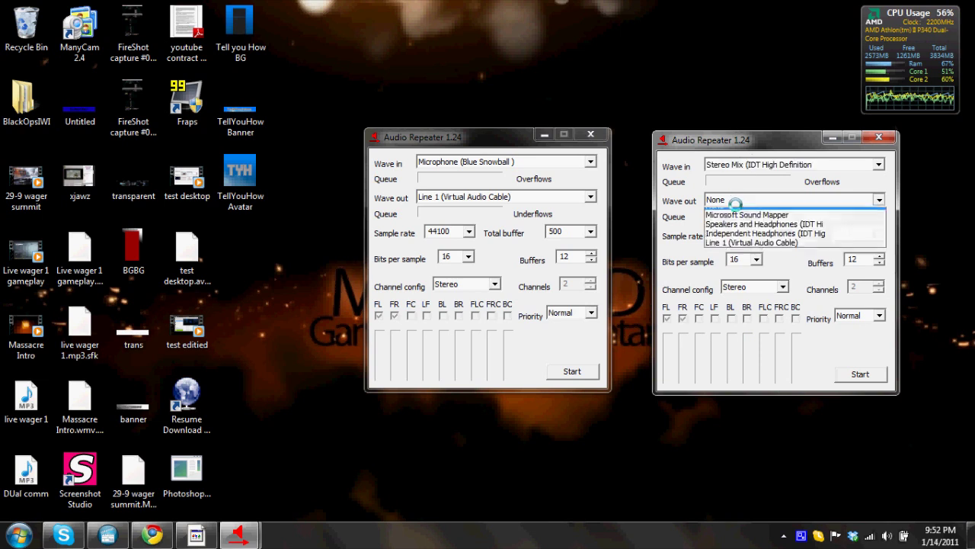
left_click(736, 247)
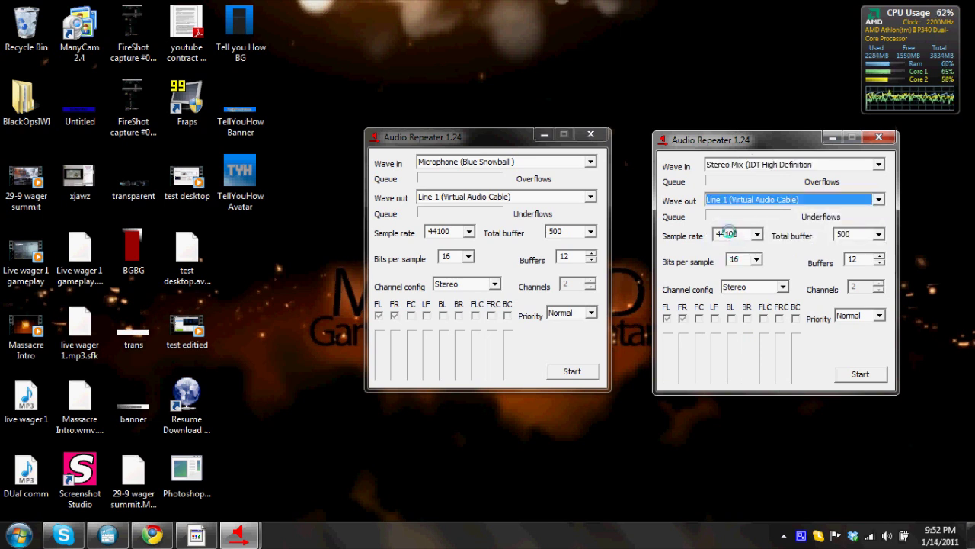
left_click(572, 371)
left_click(856, 374)
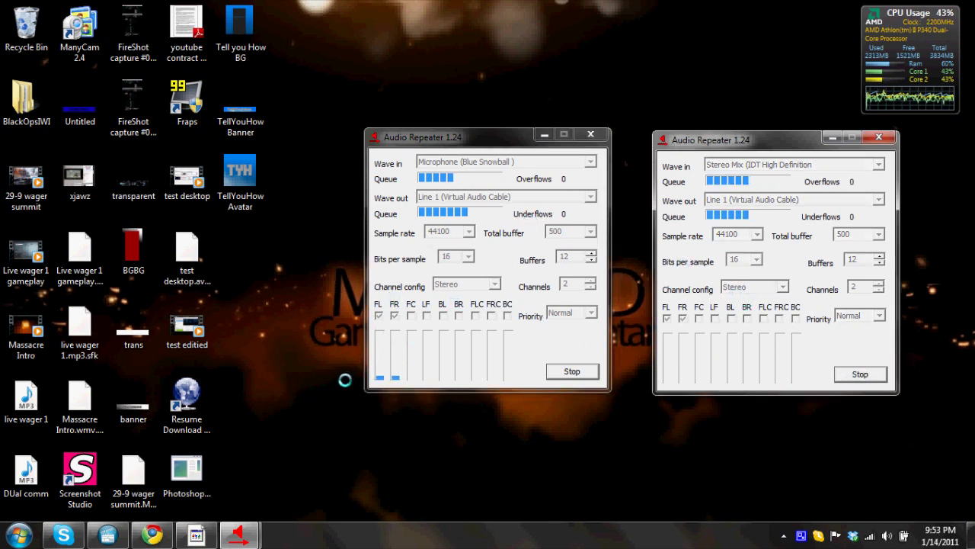
Step: Launch Audacity by searching 'auda' in the Start menu
left_click(19, 535)
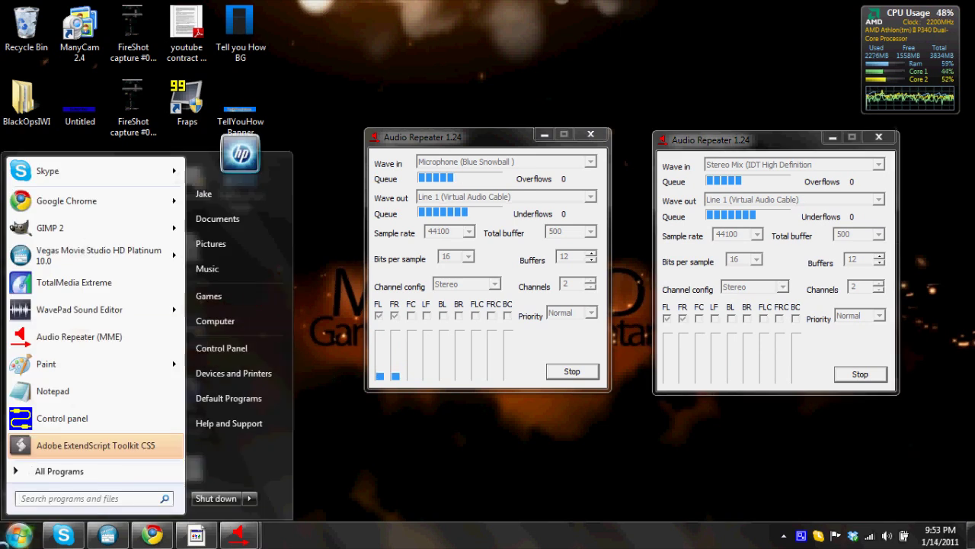
type("auda")
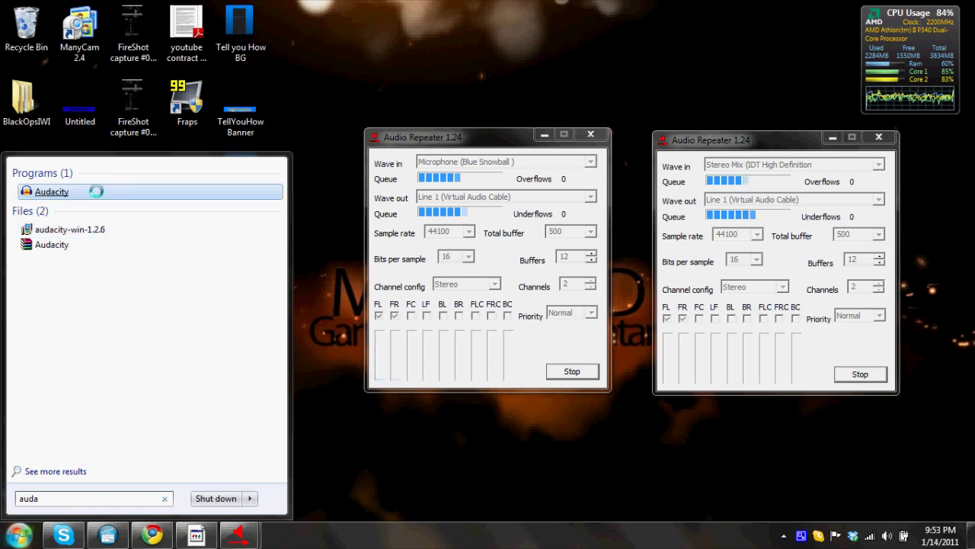
key("Return")
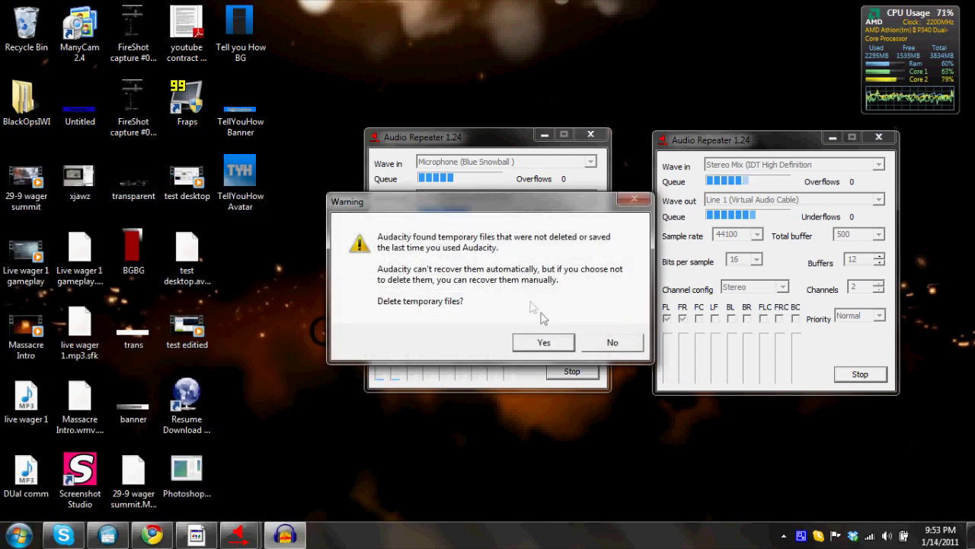
Step: Delete the leftover temporary files from the previous Audacity session
left_click(563, 341)
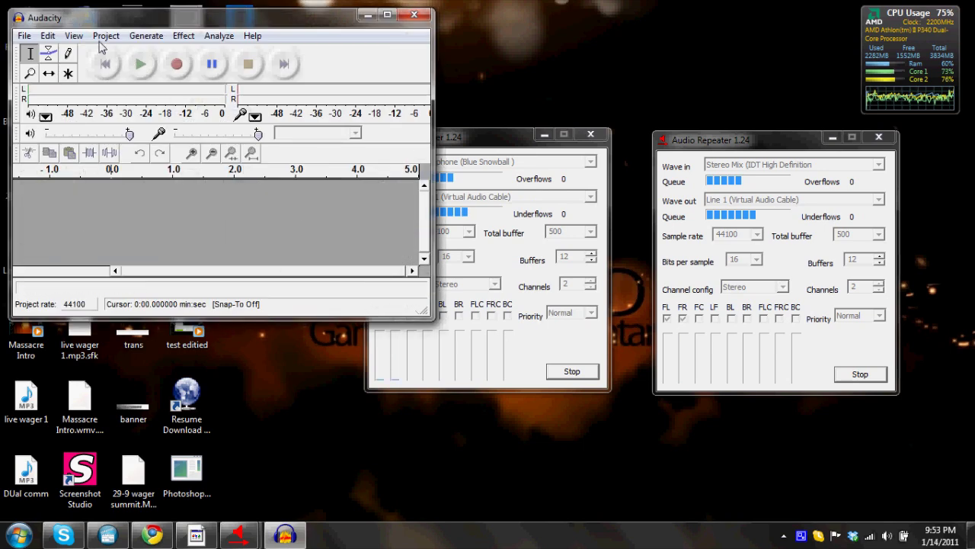
left_click(105, 35)
mouse_move(25, 36)
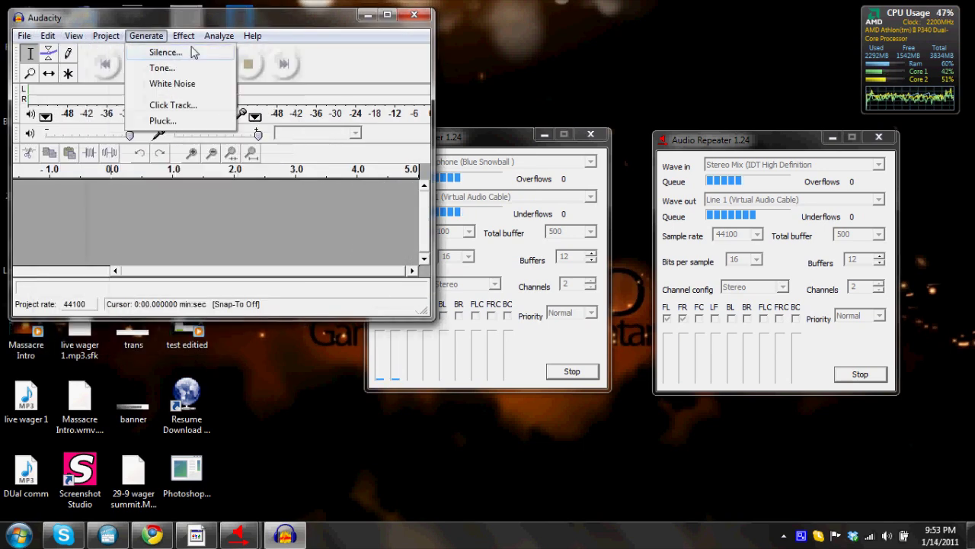
Step: Maximize the Audacity window and bring up Preferences from the Edit menu
double_click(397, 25)
left_click(60, 23)
mouse_move(36, 25)
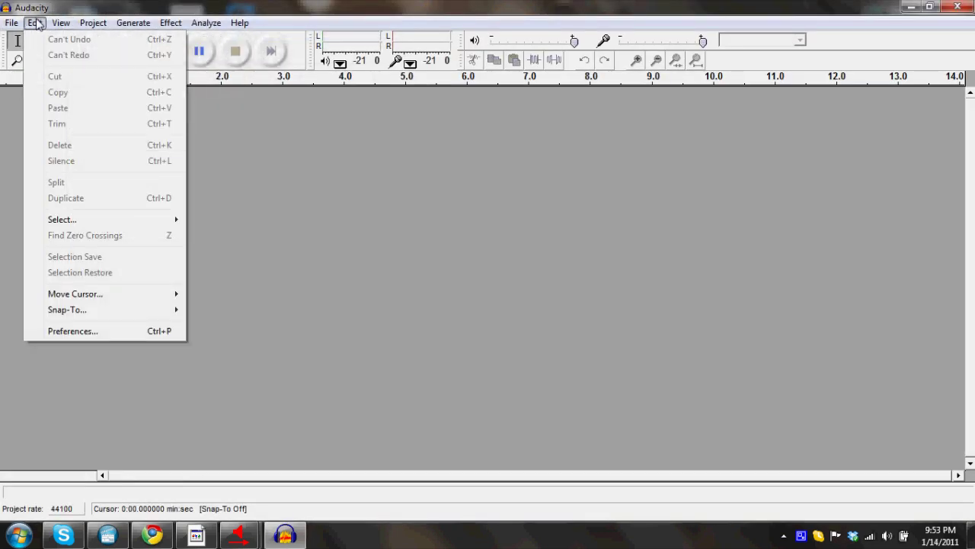
left_click(67, 330)
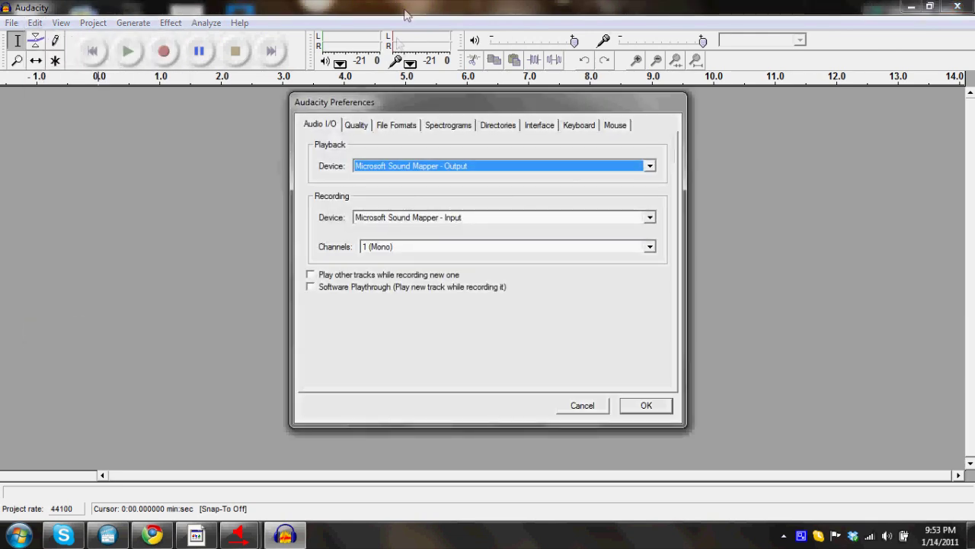
Step: Record from Line 1 (Virtual Audio Cable) in 2 (Stereo), playback on Sound Mapper, and start recording
left_click(410, 166)
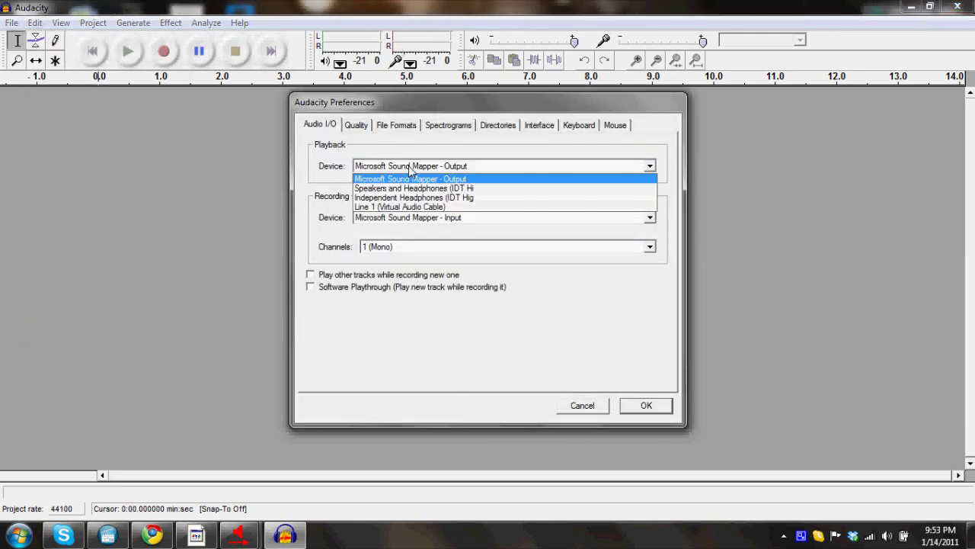
left_click(429, 207)
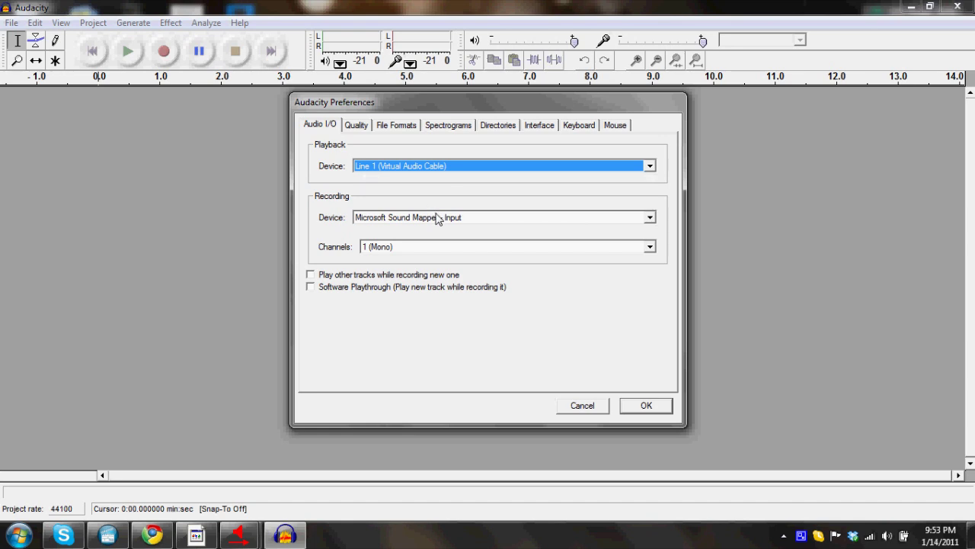
left_click(406, 166)
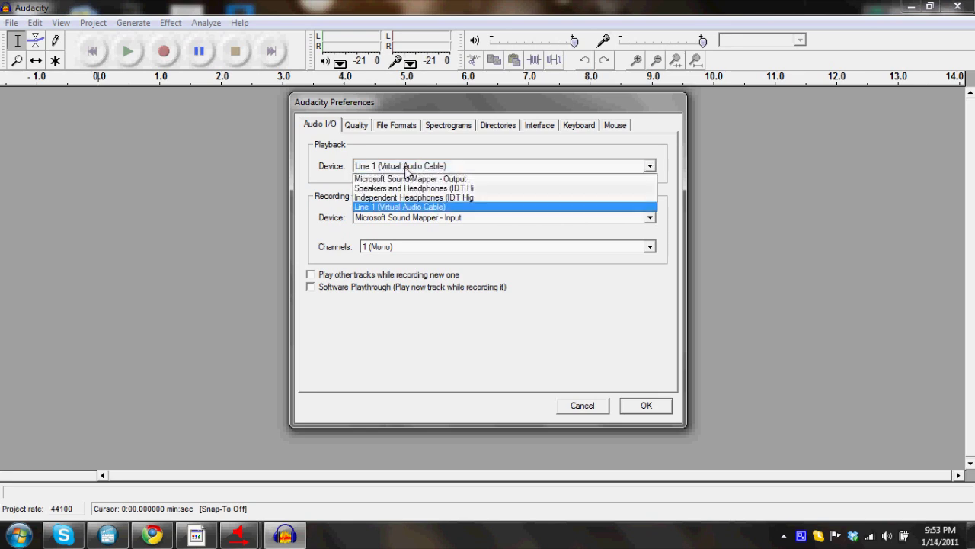
left_click(410, 174)
left_click(400, 219)
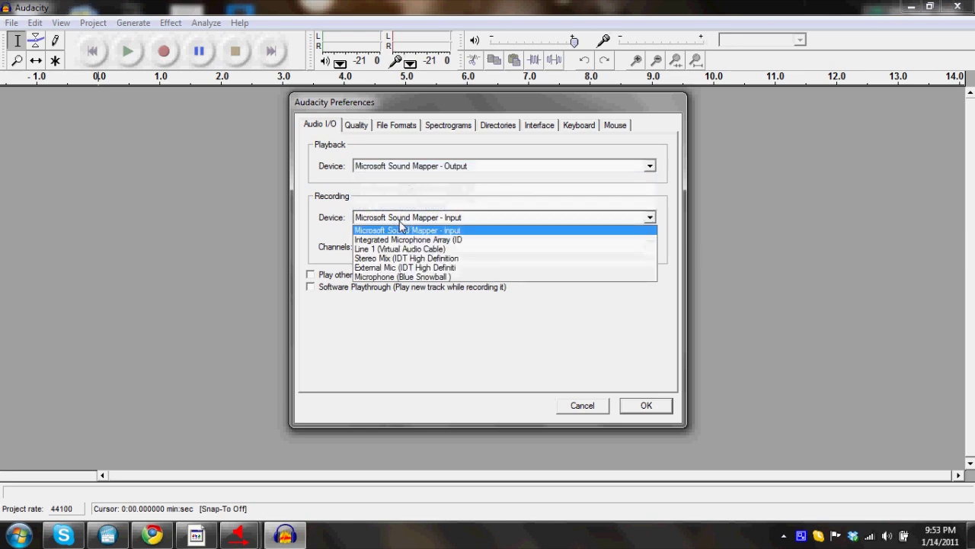
left_click(440, 250)
left_click(446, 247)
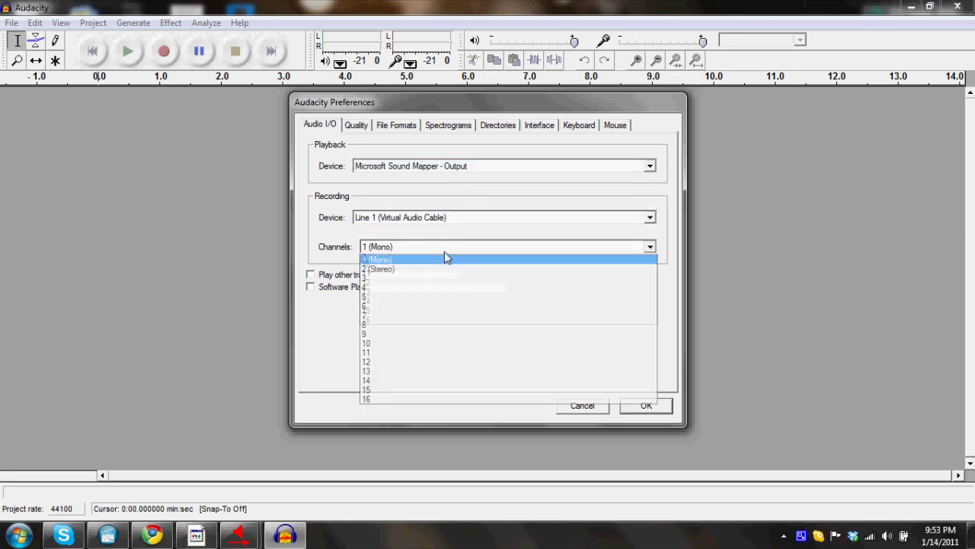
left_click(446, 268)
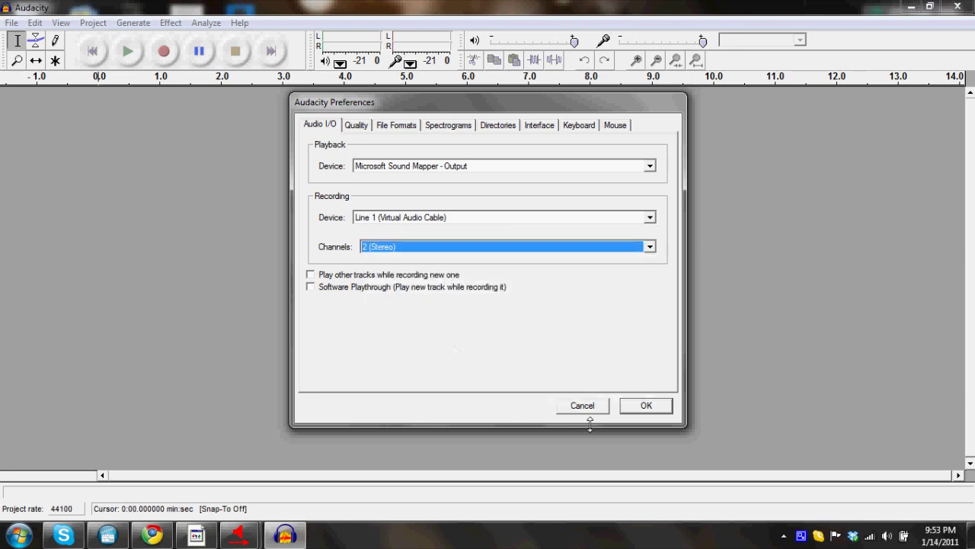
left_click(639, 405)
key("r")
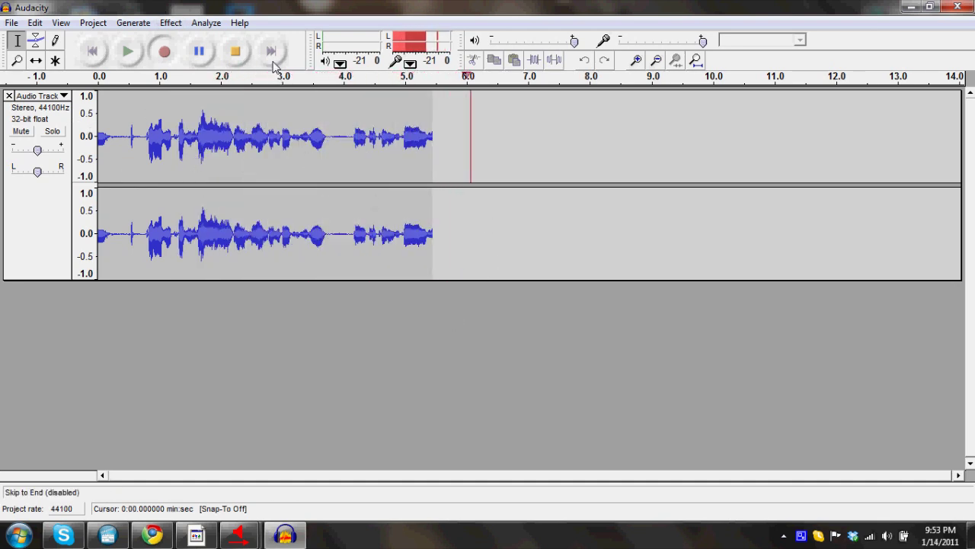
Step: Stop the test recording and remove its audio track
left_click(235, 51)
left_click(9, 95)
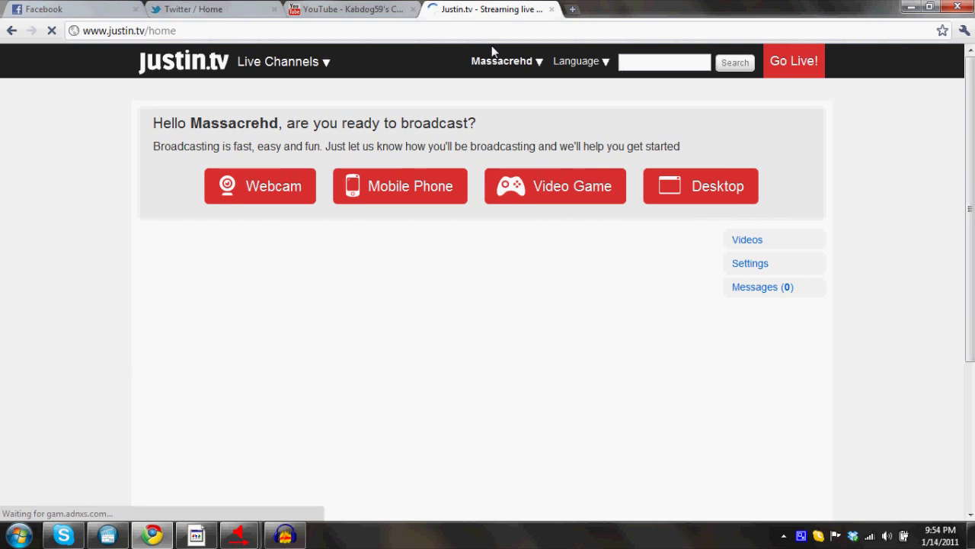
Step: Go to Justin.tv's Go Live! page and allow Flash camera and microphone access
left_click(534, 62)
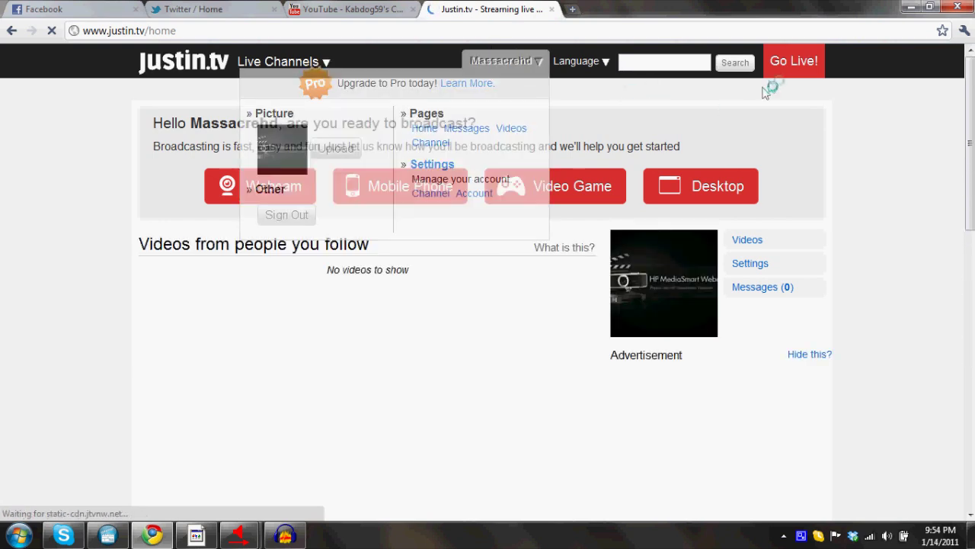
left_click(793, 68)
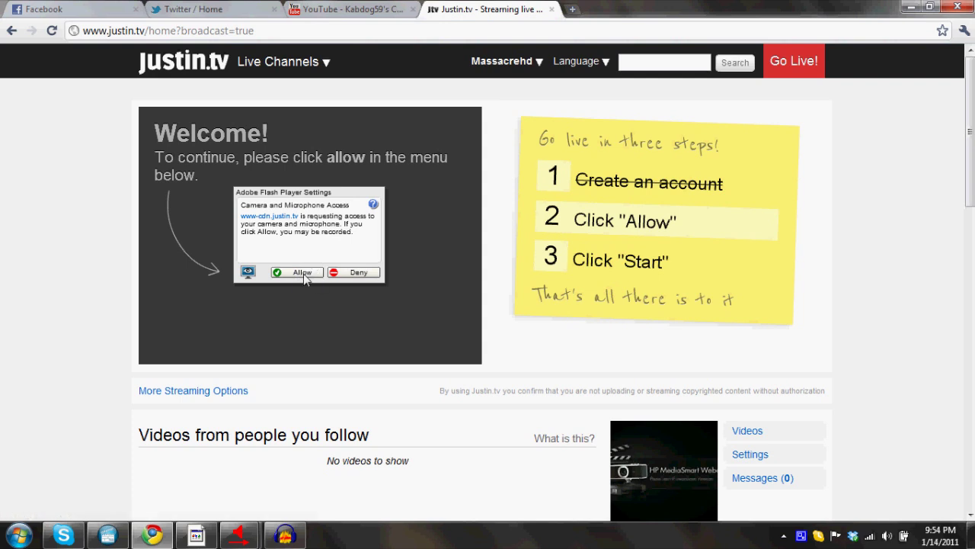
left_click(303, 276)
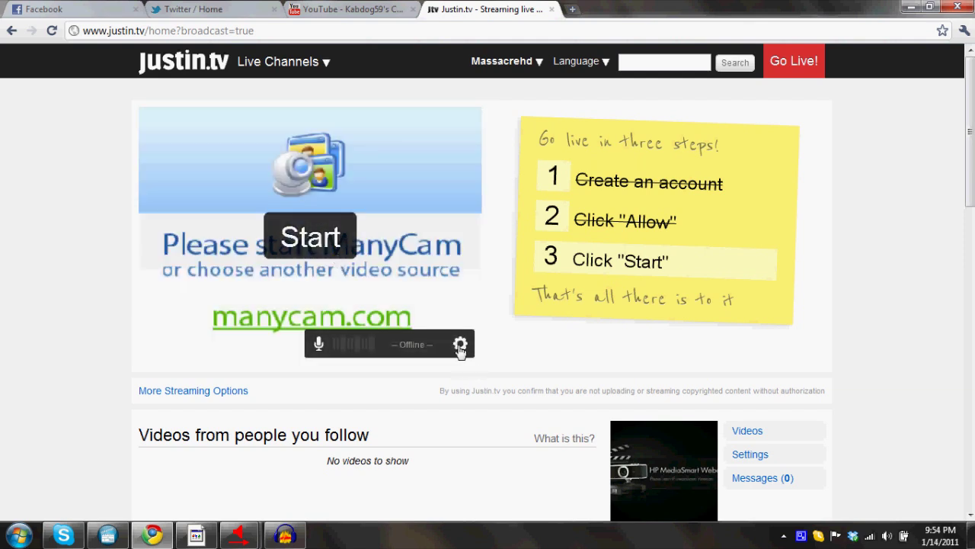
Step: Pick Line 1 (Virtual Audio Cable) as the microphone in the broadcast's audio setup
left_click(460, 345)
left_click(348, 254)
left_click(366, 220)
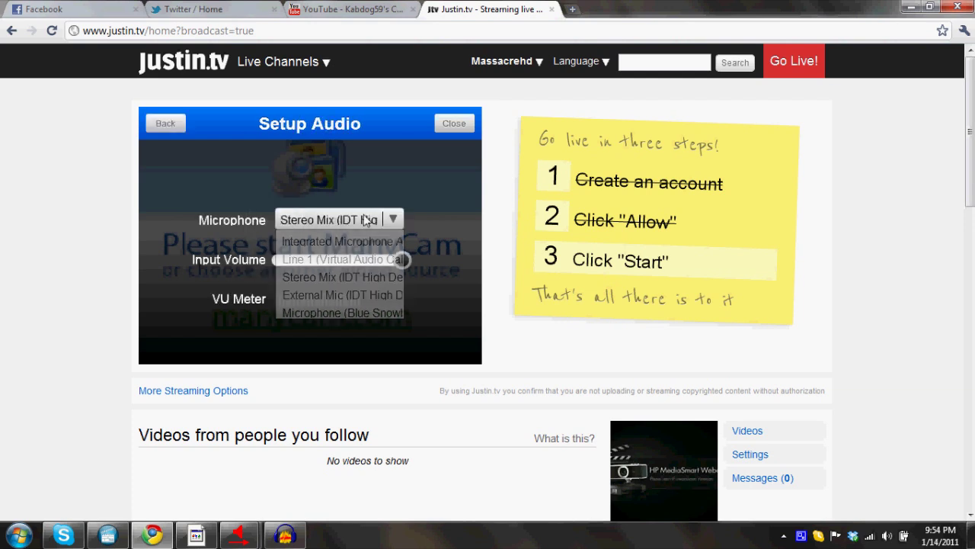
left_click(367, 260)
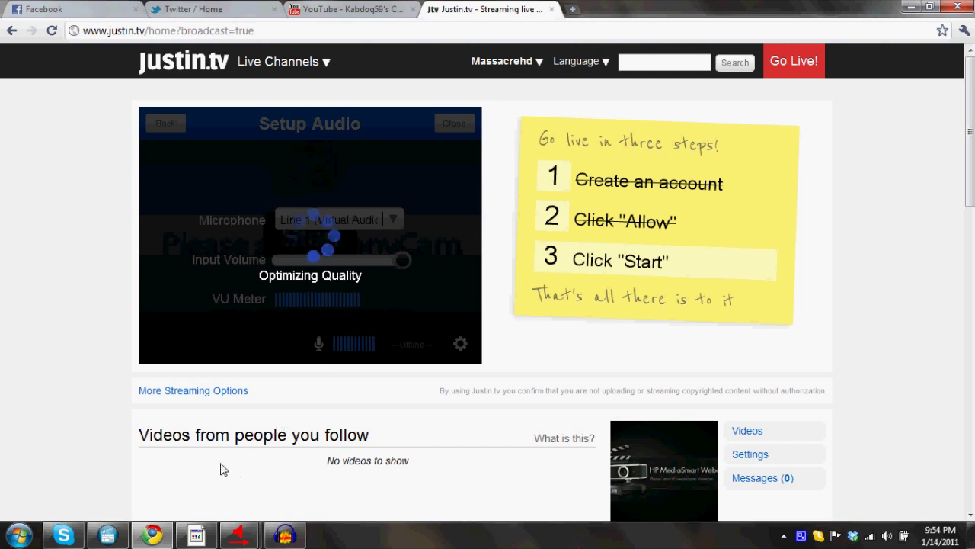
Step: Bring Skype to the front and open Tools > Options
mouse_move(76, 532)
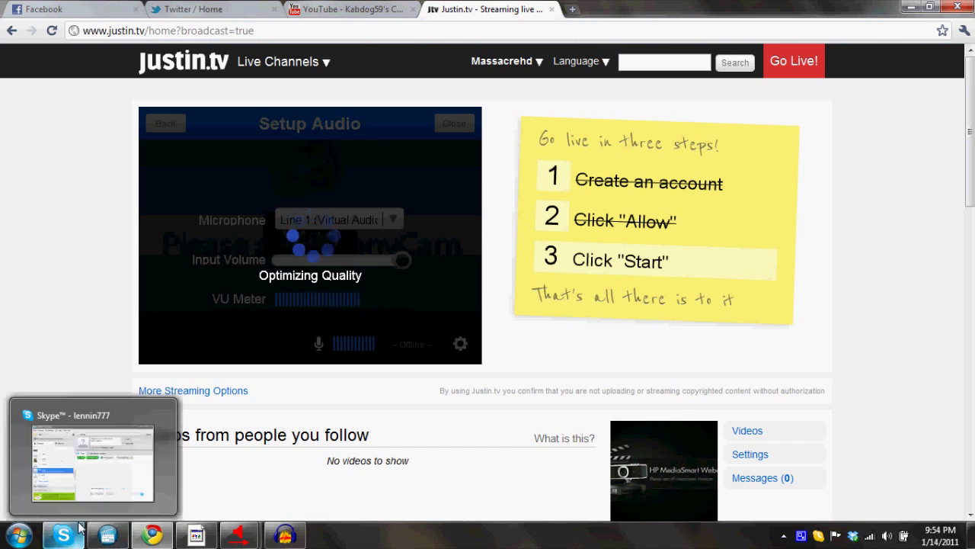
left_click(77, 531)
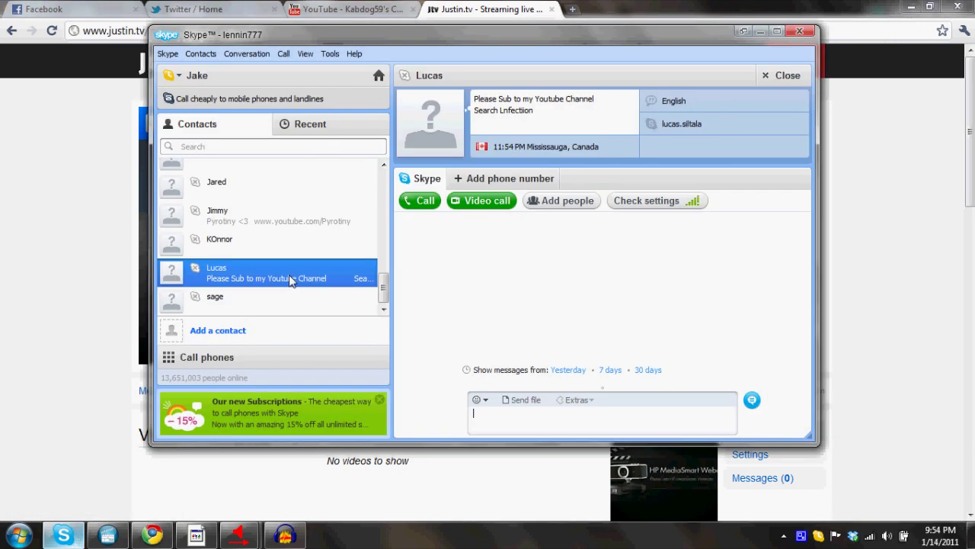
left_click(330, 53)
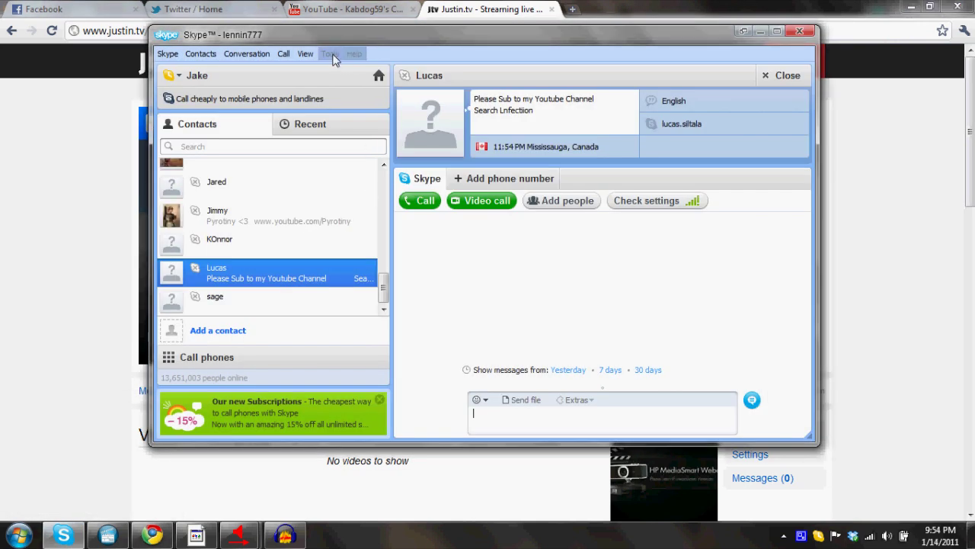
left_click(375, 167)
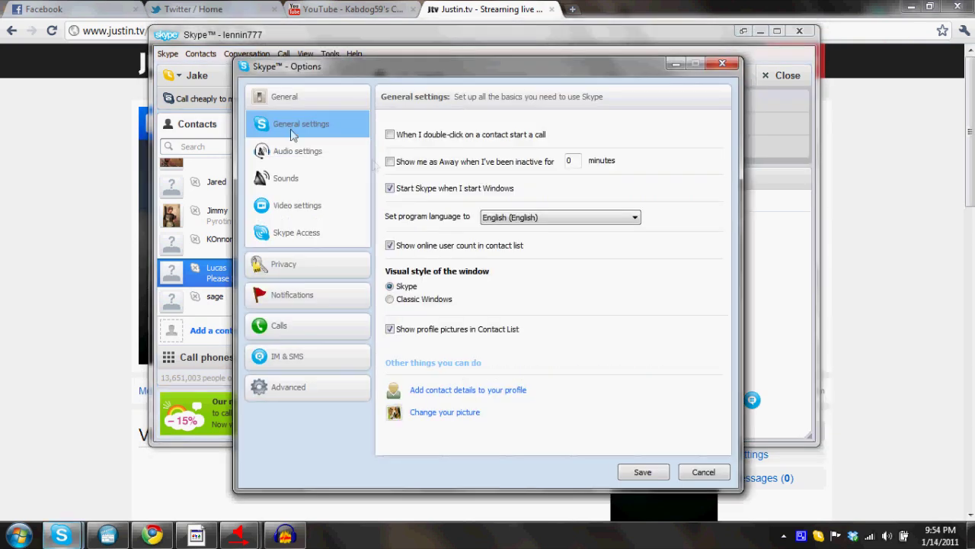
Step: In Skype's Audio settings, review the device lists and keep Microphone (Blue Snowball) as the microphone
left_click(298, 150)
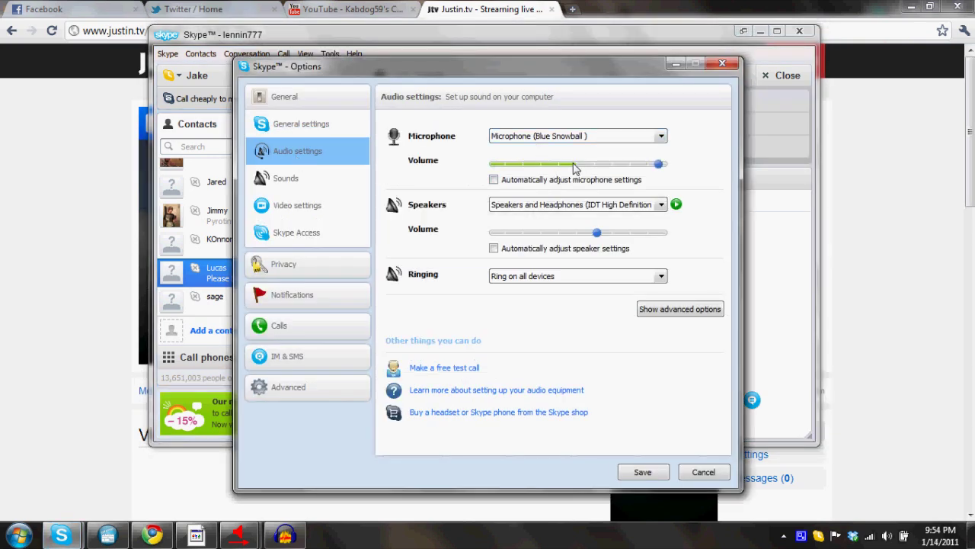
left_click(518, 204)
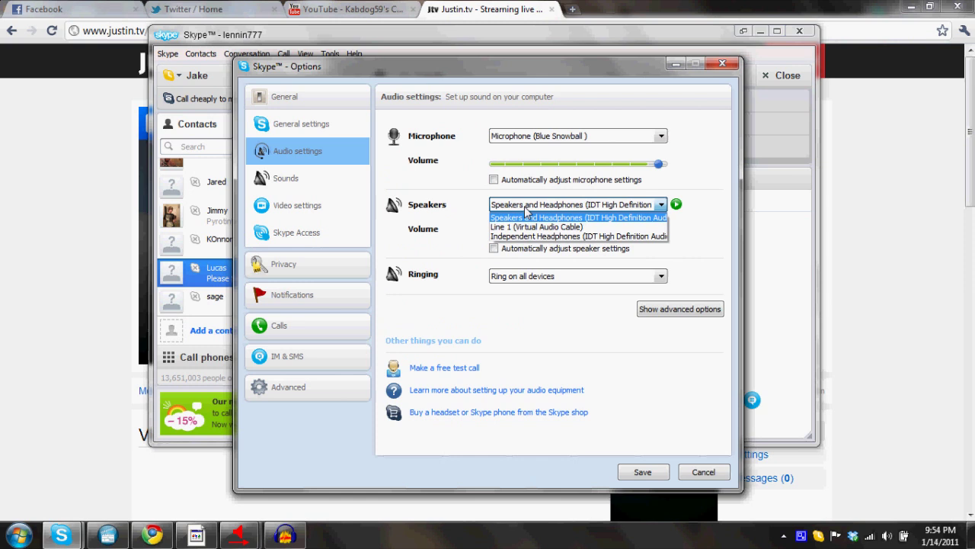
left_click(525, 208)
left_click(579, 137)
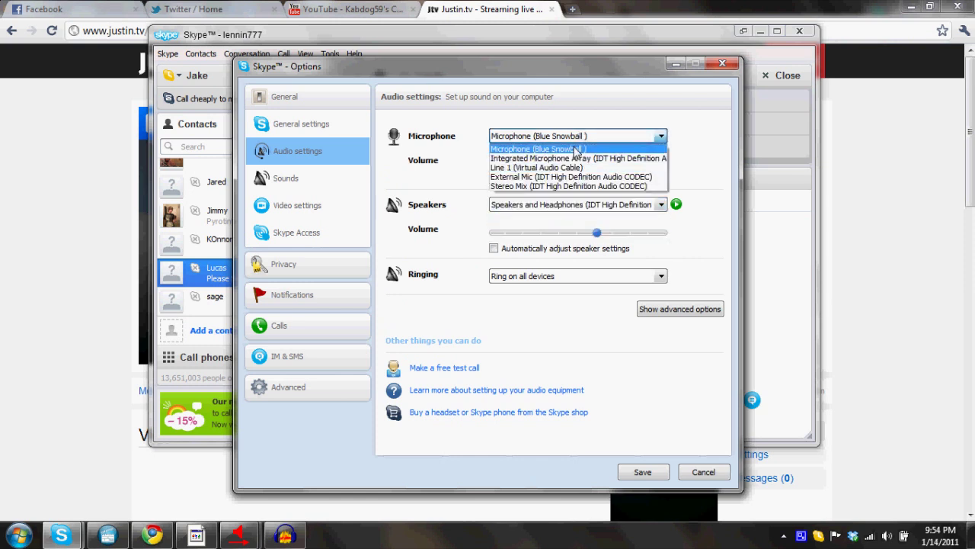
left_click(576, 149)
Step: Check the speaker device choices for Line 1 (Virtual Audio Cable), then close Skype Options
left_click(594, 206)
left_click(709, 204)
left_click(661, 204)
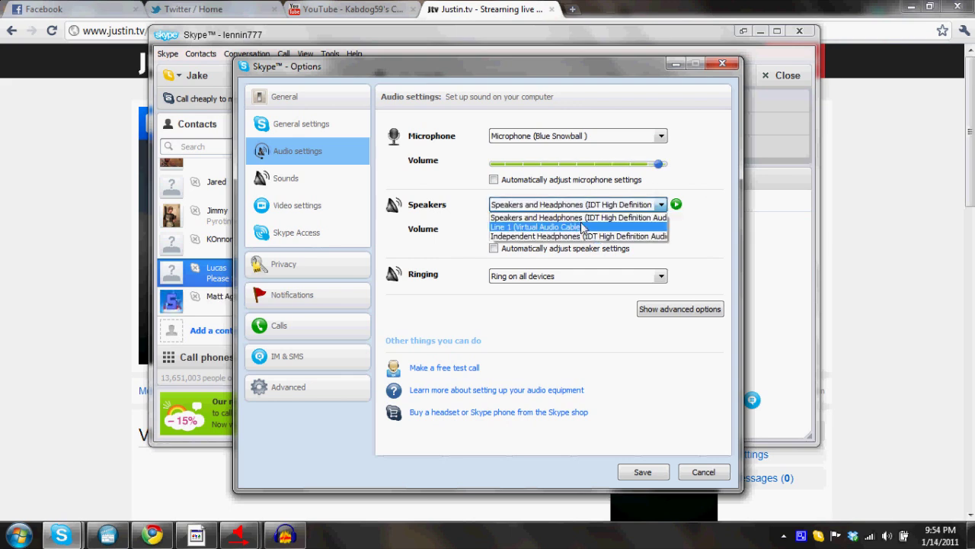
left_click(699, 173)
left_click(730, 66)
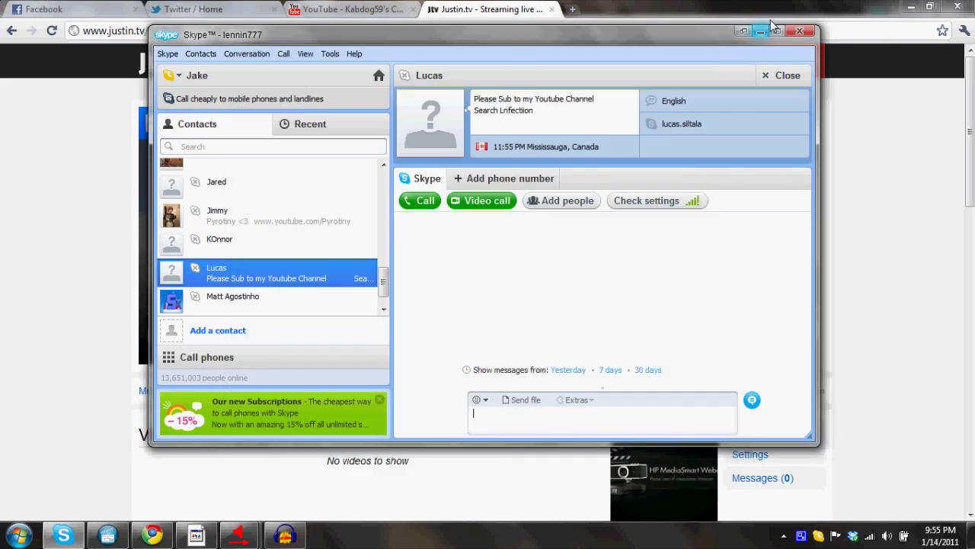